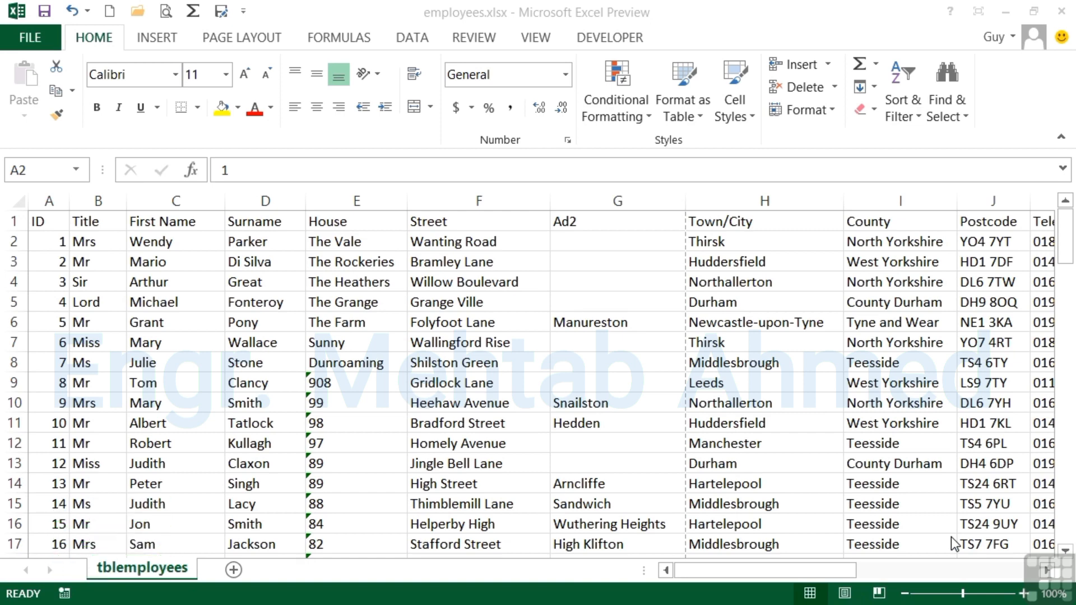
Jump to the last used cell of the employee data and back to the first cell.
{"action": "left_click", "coordinate": [54, 221]}
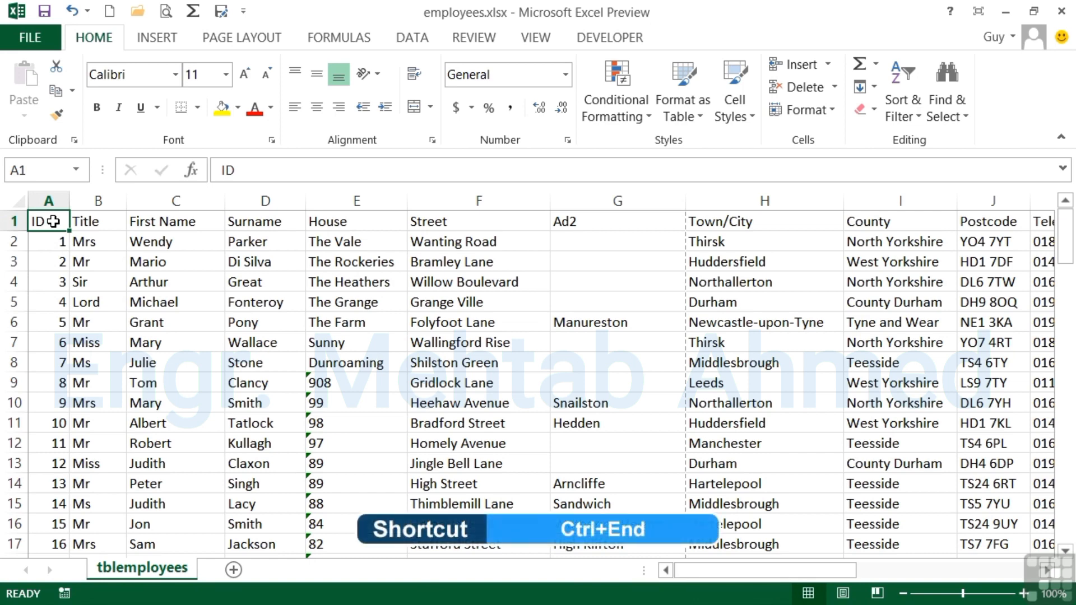
{"action": "key", "text": "ctrl+End"}
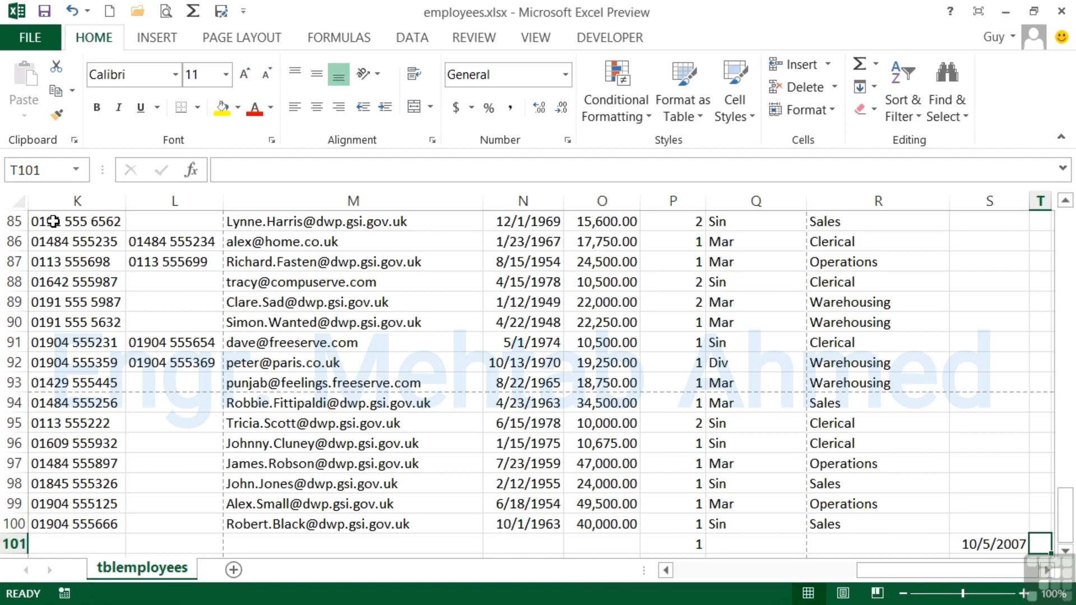
{"action": "key", "text": "ctrl+Home"}
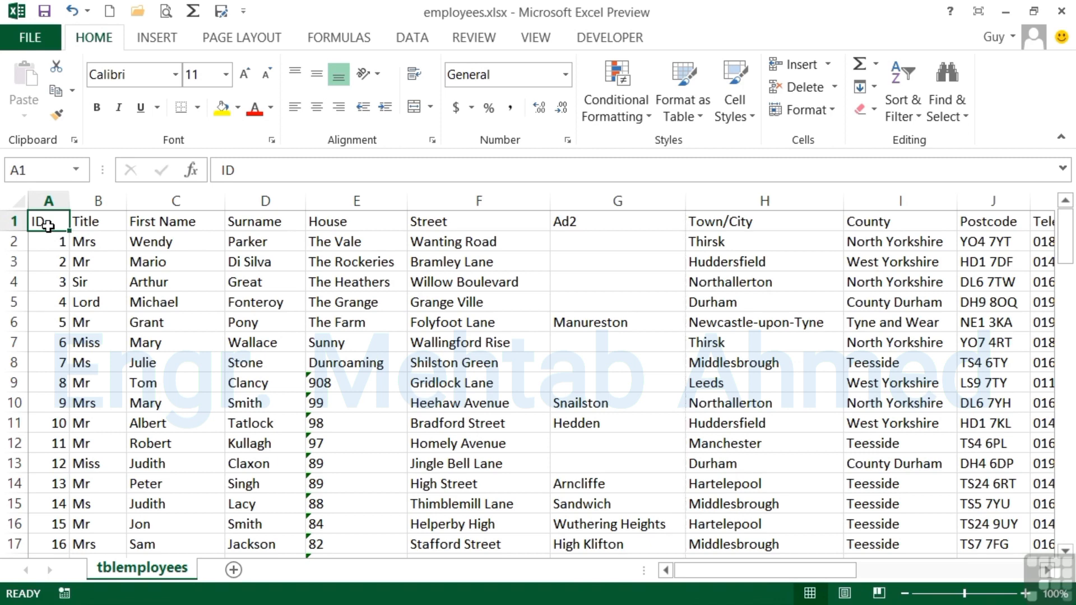
Open the print preview and page through the first pages of the printout, then return to the sheet.
{"action": "left_click", "coordinate": [168, 15]}
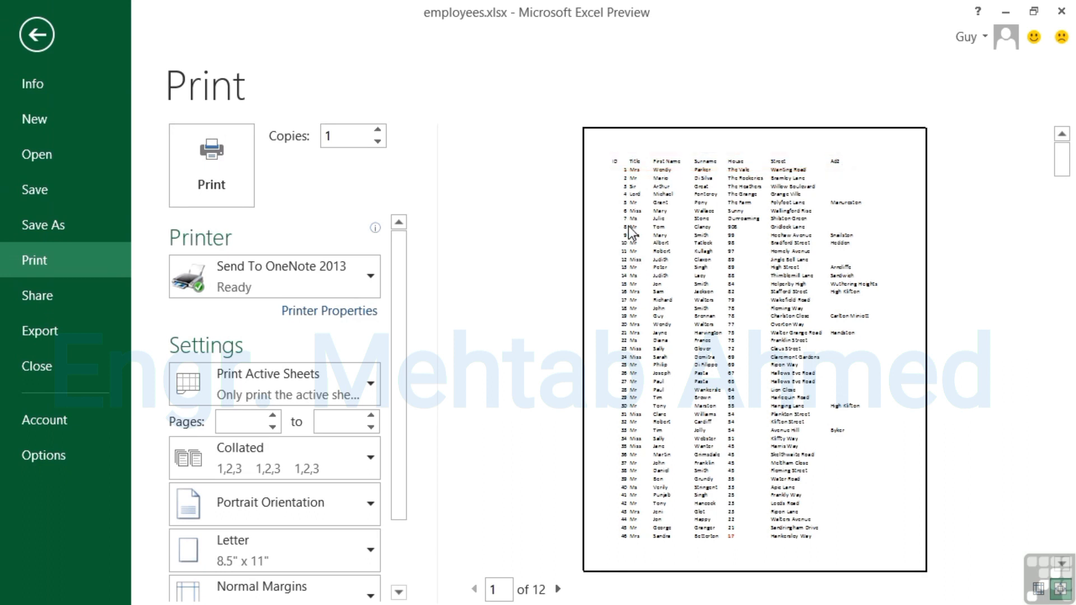
{"action": "left_click", "coordinate": [557, 589]}
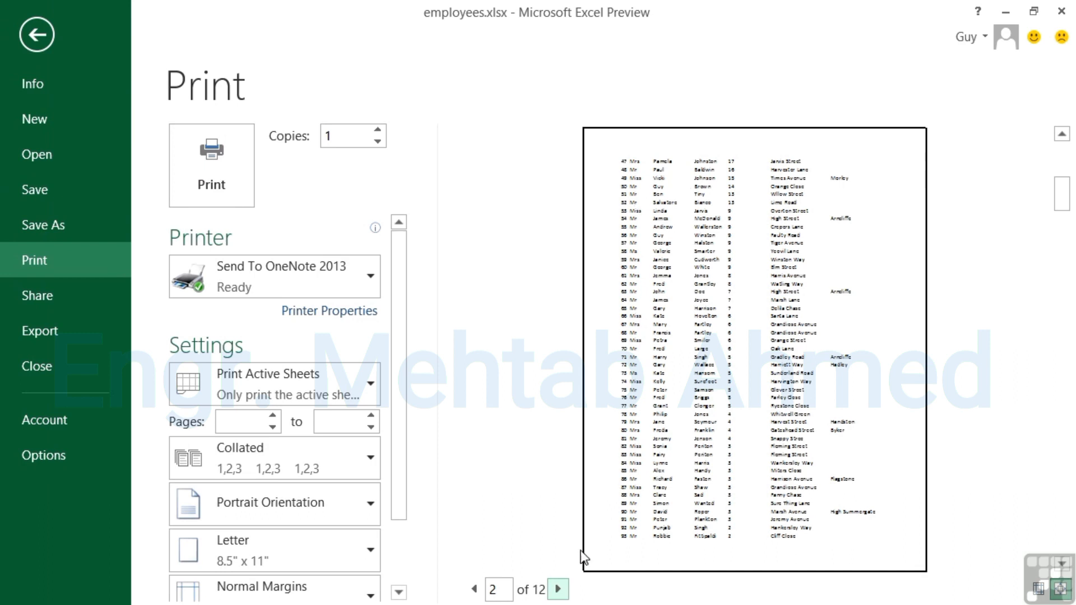
{"action": "left_click", "coordinate": [563, 588]}
{"action": "left_click", "coordinate": [559, 589]}
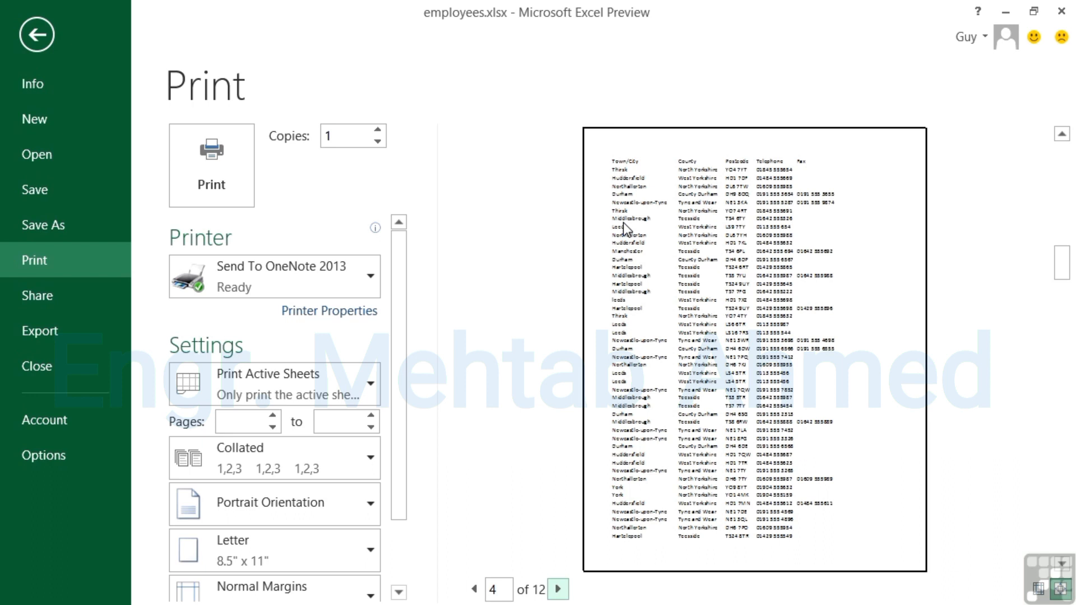
{"action": "left_click", "coordinate": [559, 590]}
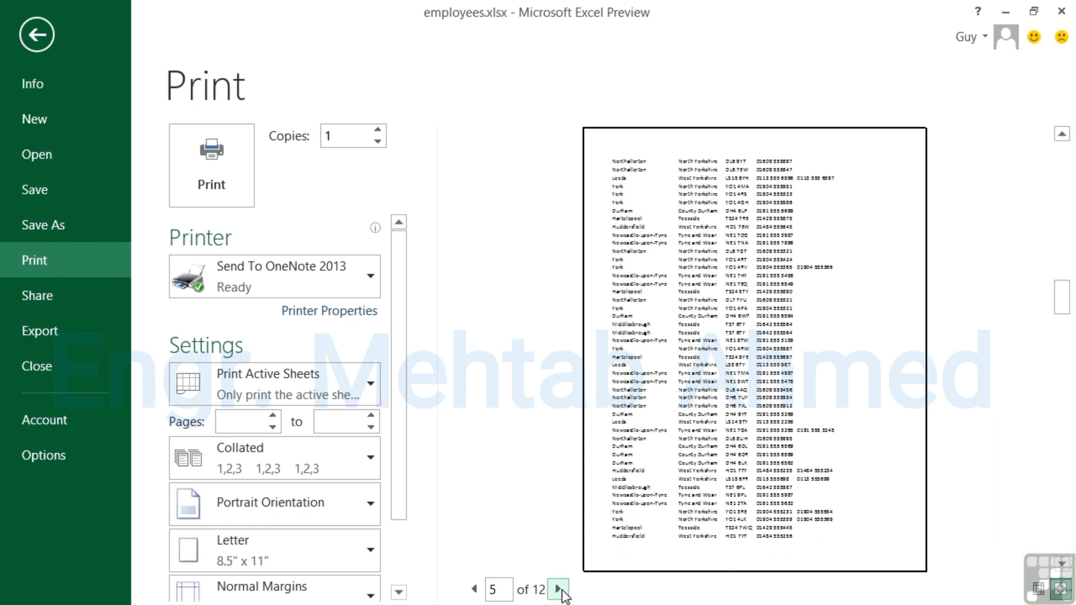
{"action": "left_click", "coordinate": [45, 36]}
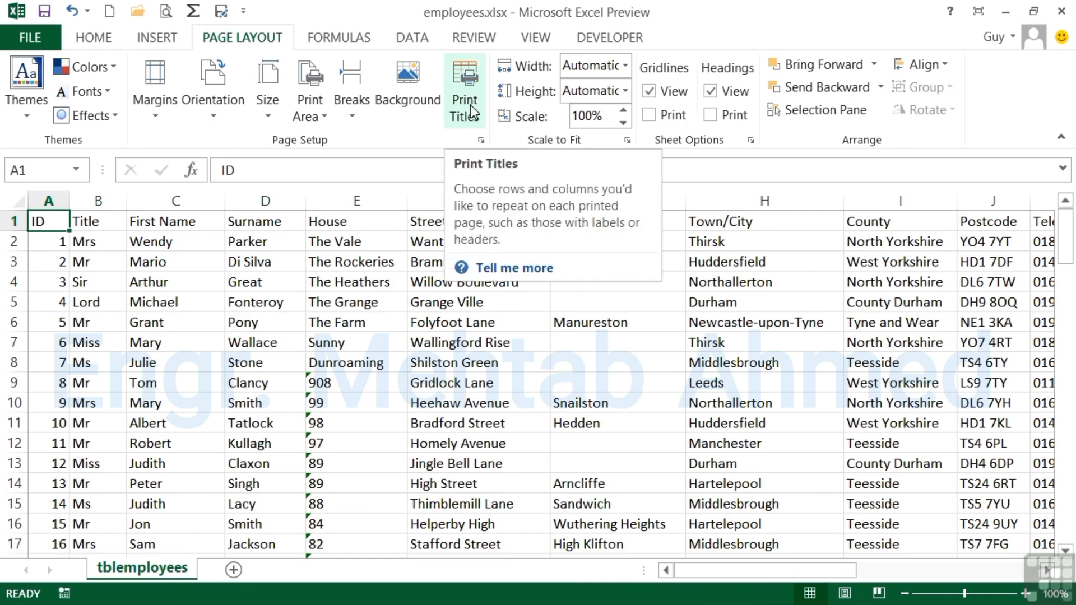
Set row 1 as the rows to repeat at the top of every printed page.
{"action": "left_click", "coordinate": [466, 87]}
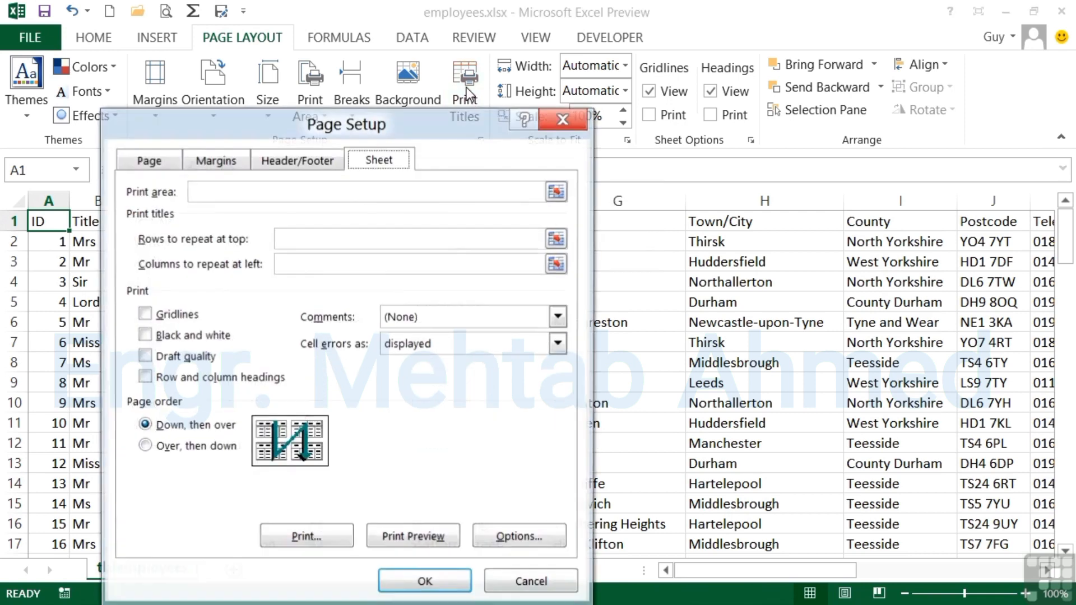
{"action": "left_click_drag", "start_coordinate": [408, 129], "coordinate": [792, 78]}
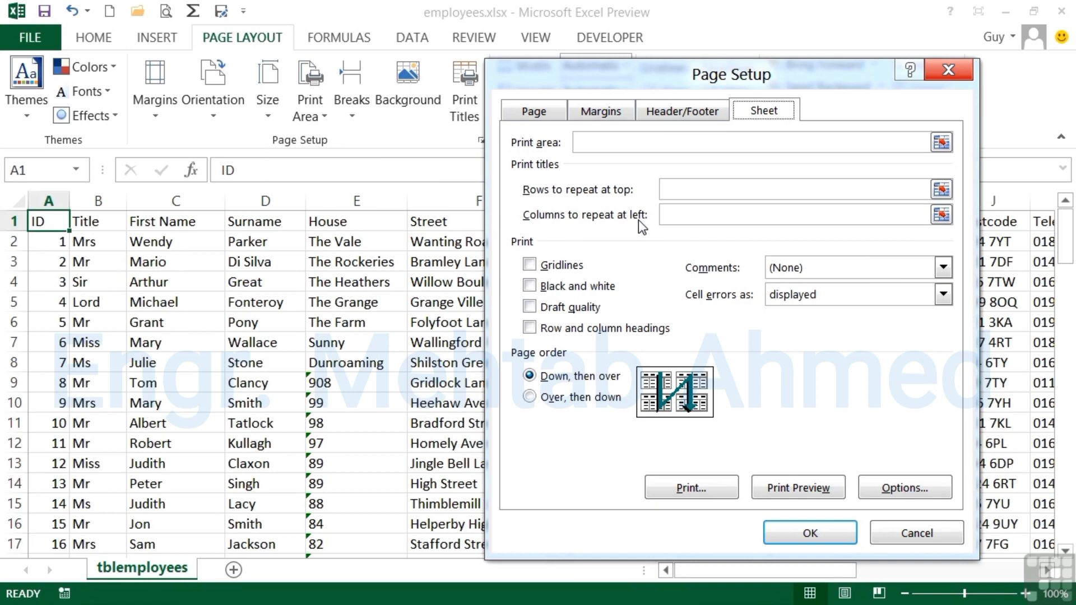
{"action": "left_click", "coordinate": [677, 189]}
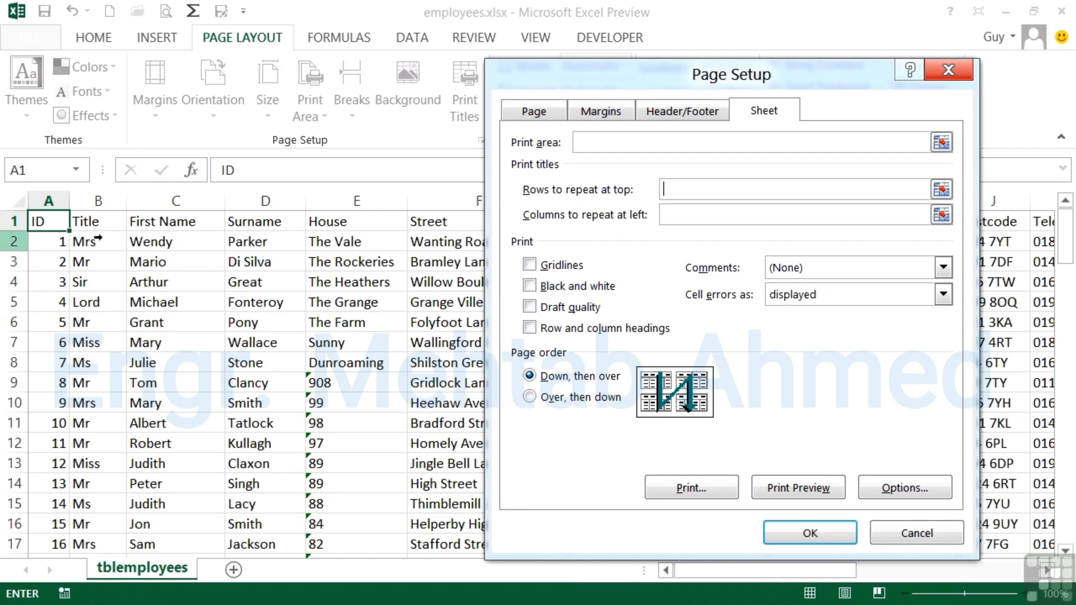
{"action": "left_click", "coordinate": [16, 222]}
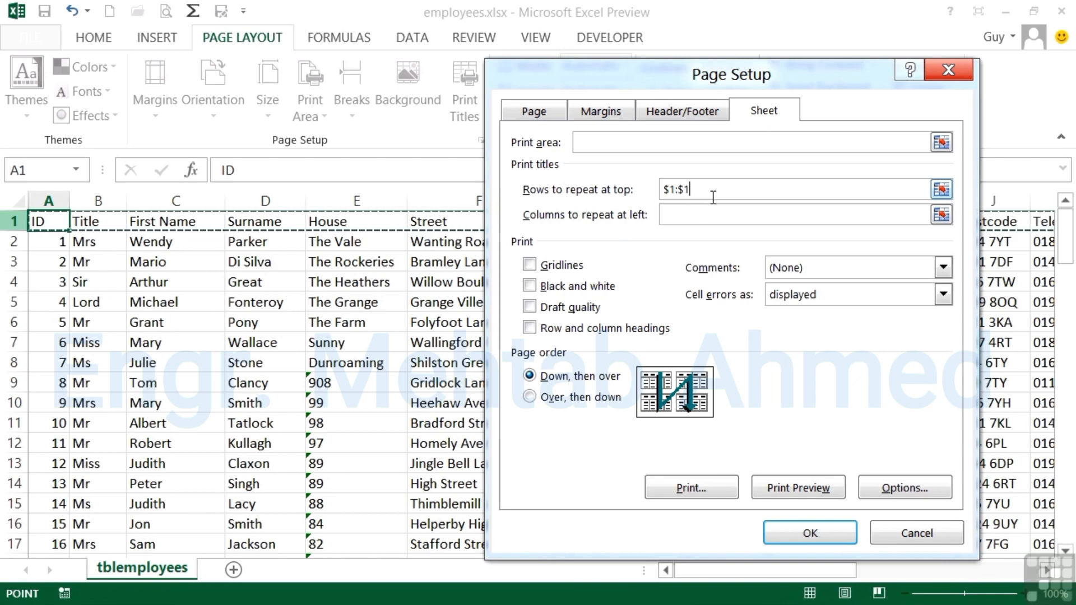
{"action": "left_click_drag", "start_coordinate": [13, 220], "coordinate": [14, 242]}
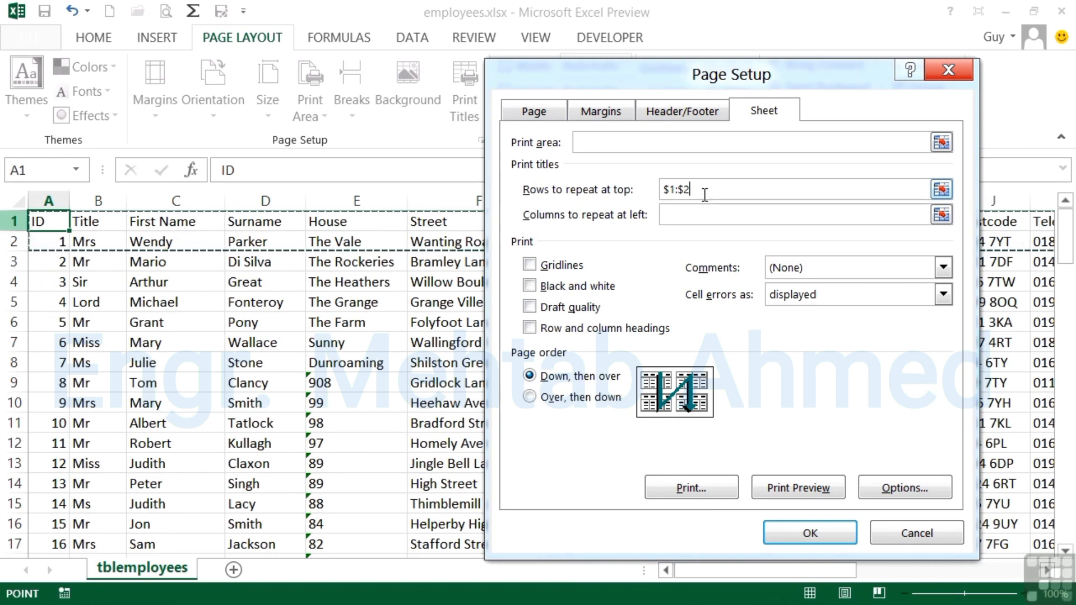
{"action": "left_click", "coordinate": [35, 222]}
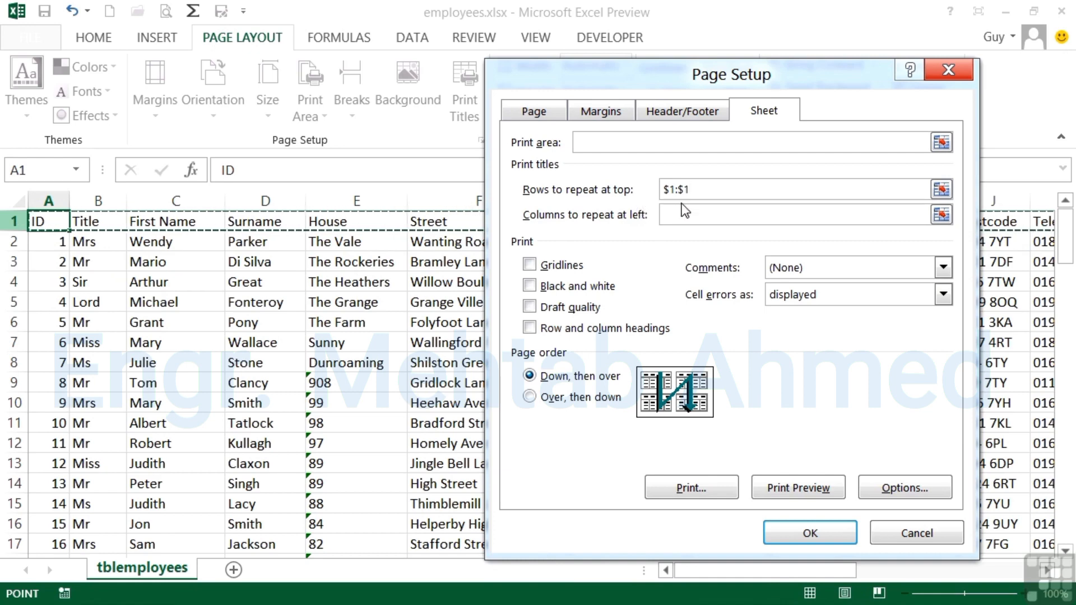
{"action": "left_click", "coordinate": [811, 531]}
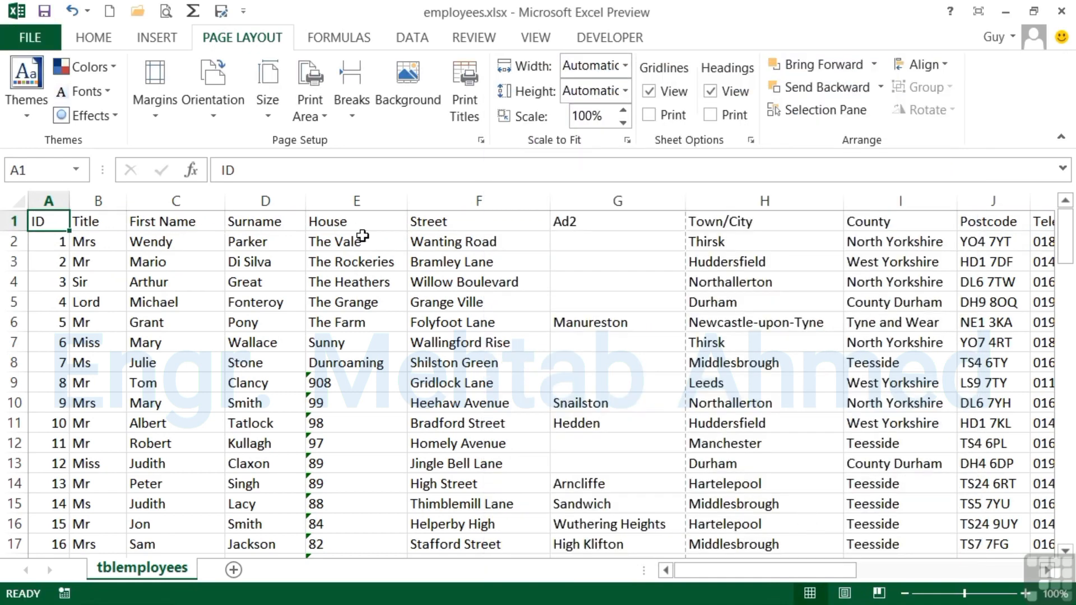
Preview the printout and page through later pages to check the repeated header row.
{"action": "left_click", "coordinate": [165, 10]}
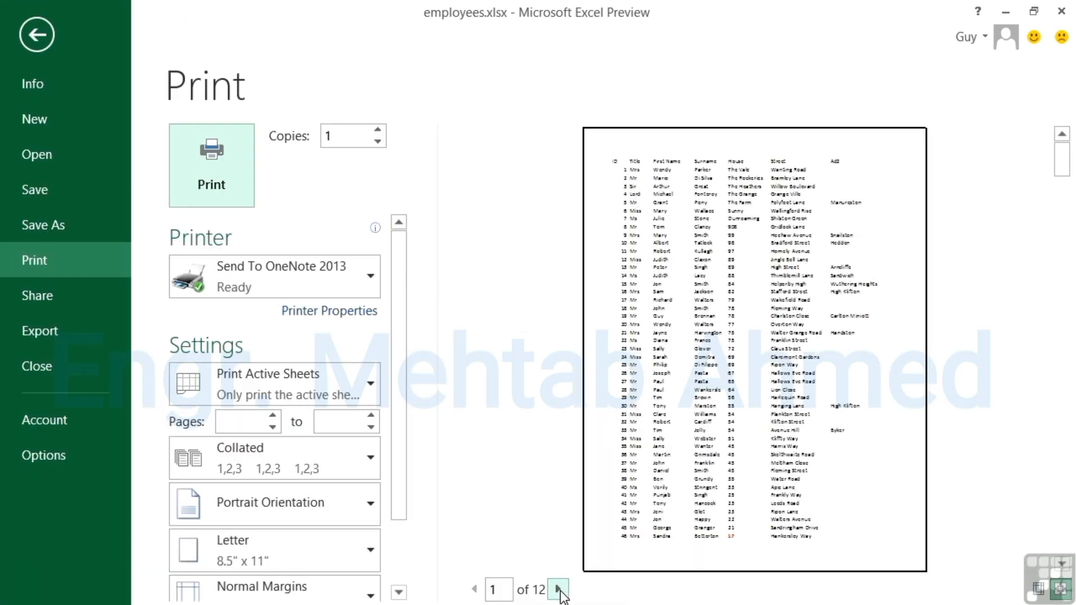
{"action": "left_click", "coordinate": [558, 589]}
{"action": "left_click", "coordinate": [558, 589]}
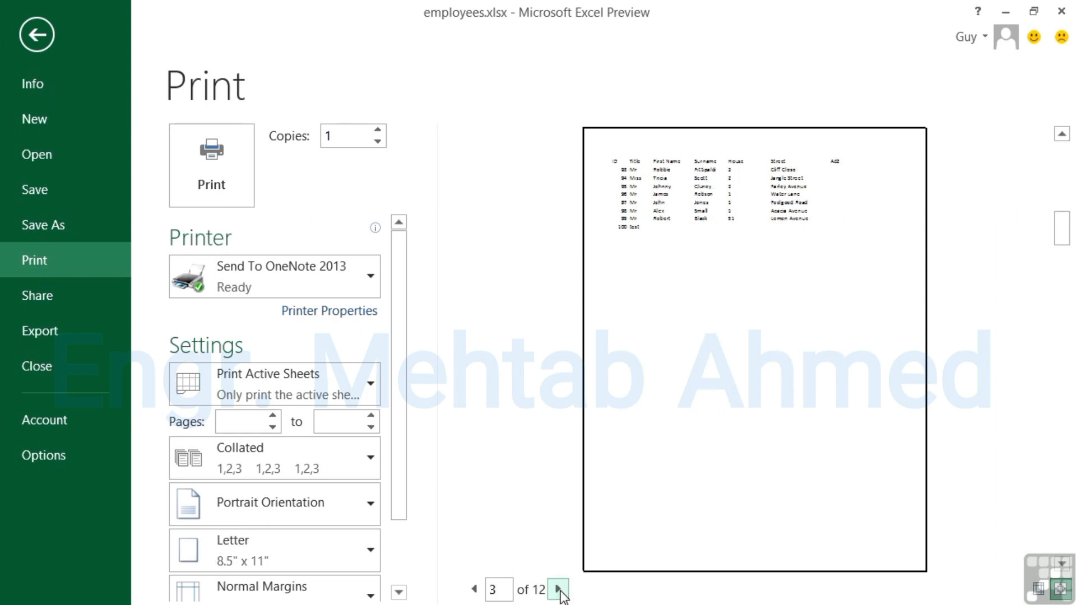
{"action": "left_click", "coordinate": [558, 589]}
{"action": "left_click", "coordinate": [558, 589]}
{"action": "left_click", "coordinate": [558, 589]}
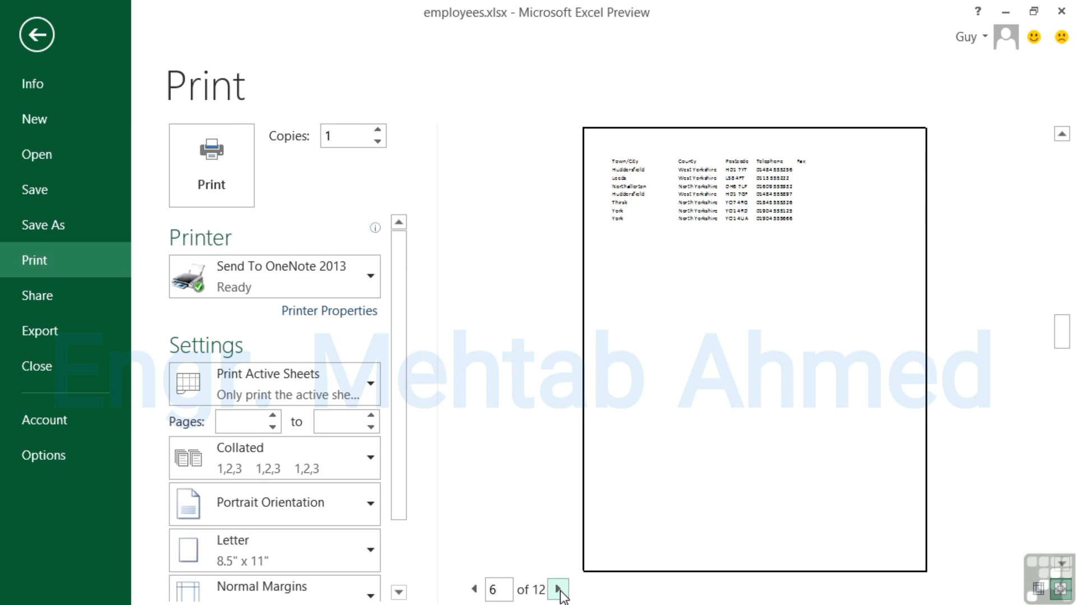
{"action": "left_click", "coordinate": [39, 38]}
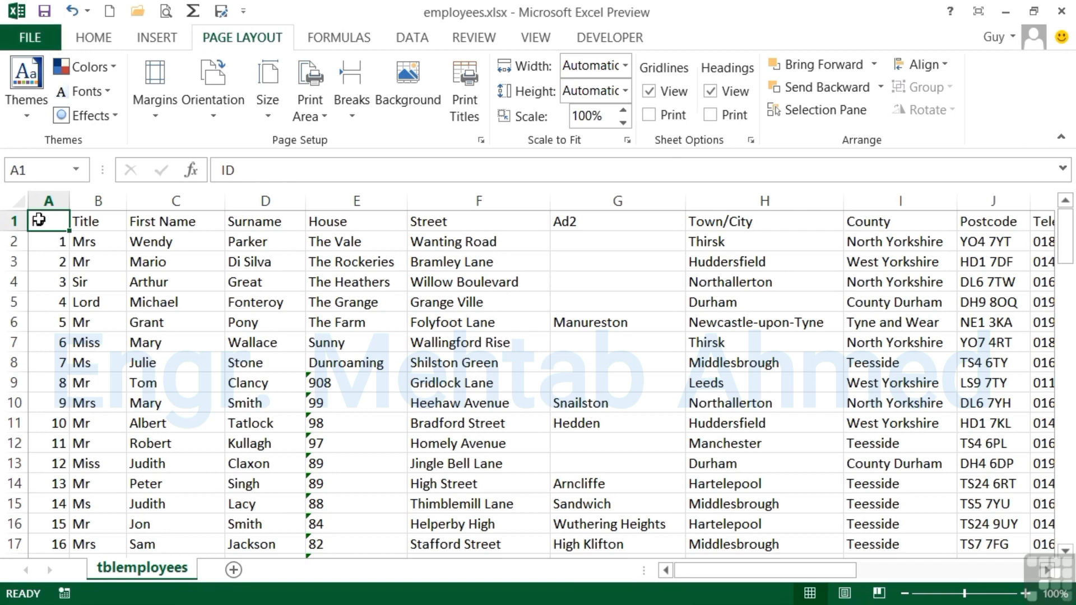
Select the ID through Town/City columns for rows 1 to 100 and set them as the print area.
{"action": "left_click_drag", "start_coordinate": [39, 220], "coordinate": [695, 227]}
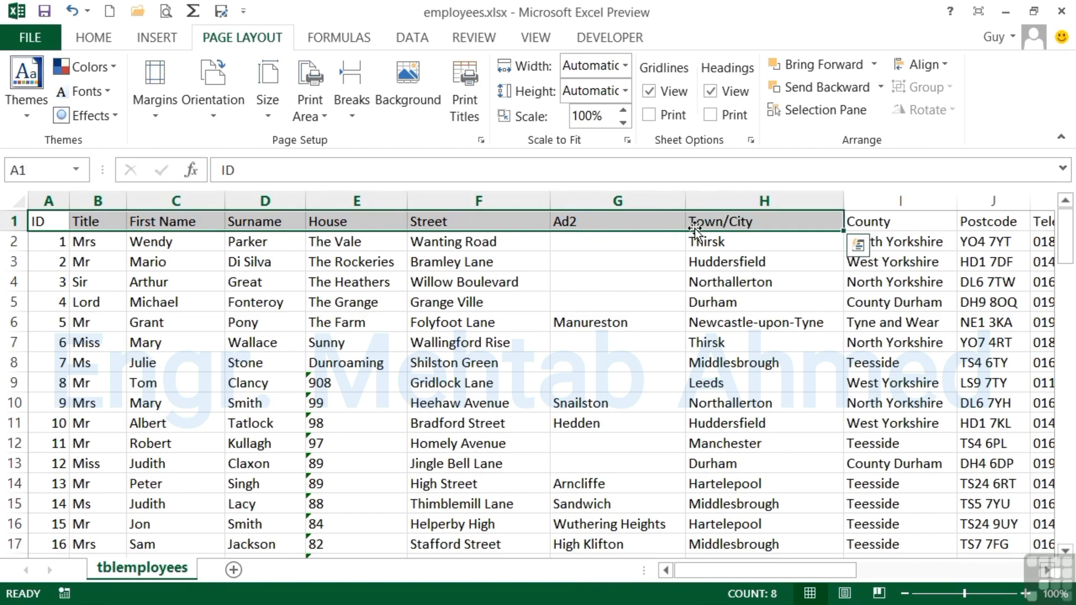
{"action": "key", "text": "shift+Down"}
{"action": "key", "text": "shift+Down"}
{"action": "key", "text": "shift+Down"}
{"action": "key", "text": "shift+Down"}
{"action": "key", "text": "shift+Down"}
{"action": "key", "text": "shift+Down"}
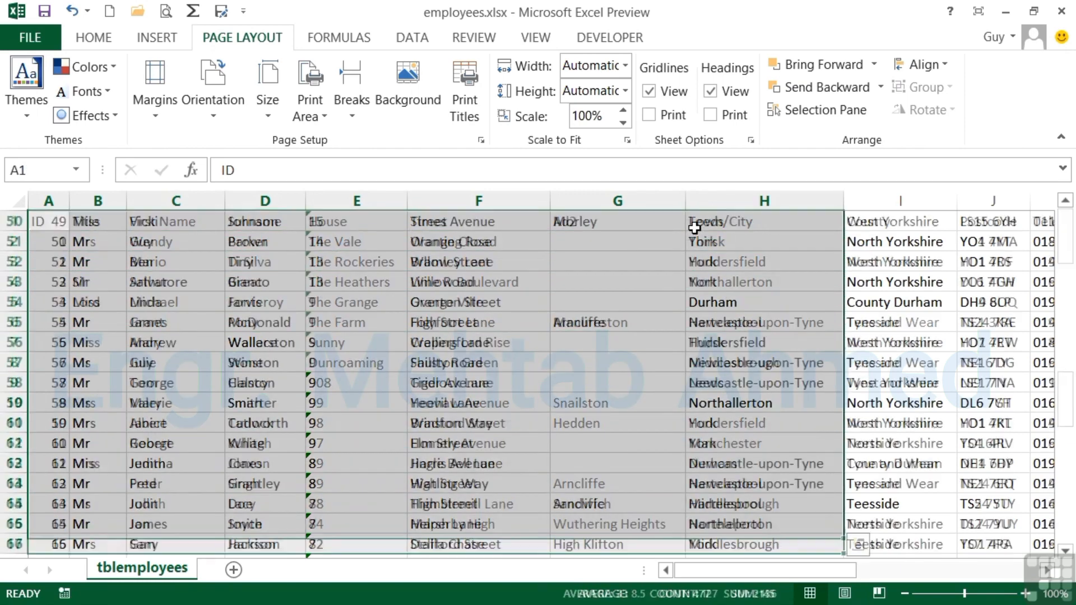
{"action": "key", "text": "shift+Down"}
{"action": "key", "text": "shift+Down"}
{"action": "key", "text": "shift+Down"}
{"action": "key", "text": "shift+Down"}
{"action": "key", "text": "shift+Down"}
{"action": "key", "text": "shift+Down"}
{"action": "key", "text": "shift+Down"}
{"action": "key", "text": "shift+Down"}
{"action": "key", "text": "shift+Down"}
{"action": "key", "text": "shift+Down"}
{"action": "key", "text": "shift+Down"}
{"action": "key", "text": "shift+Down"}
{"action": "key", "text": "shift+Down"}
{"action": "key", "text": "shift+Down"}
{"action": "key", "text": "shift+Down"}
{"action": "key", "text": "shift+Down"}
{"action": "key", "text": "shift+Down"}
{"action": "key", "text": "shift+Down"}
{"action": "key", "text": "shift+Down"}
{"action": "key", "text": "shift+Down"}
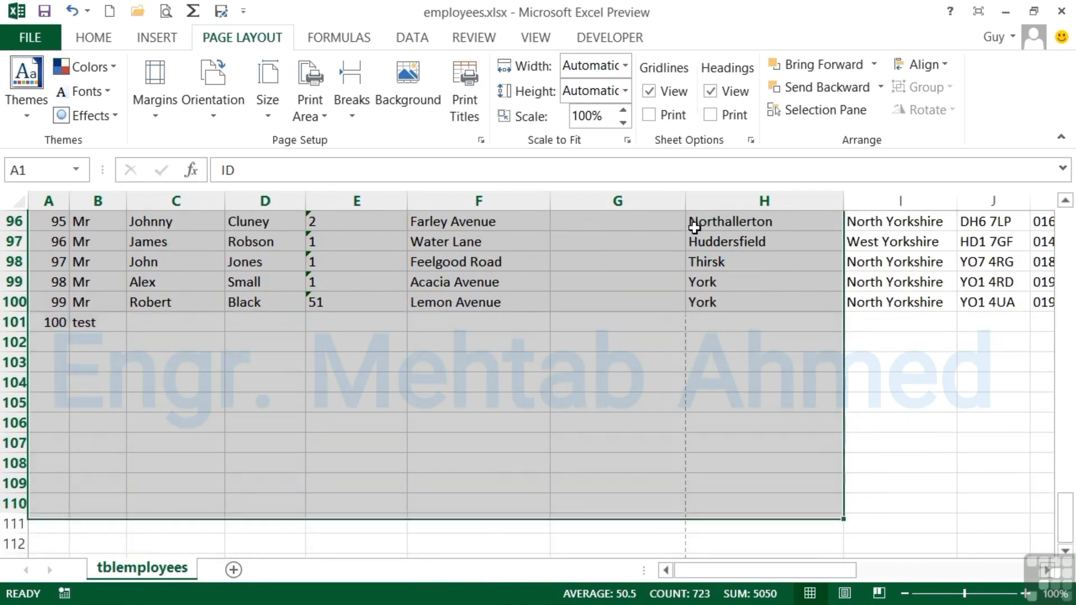
{"action": "key", "text": "shift+Up"}
{"action": "key", "text": "shift+Up"}
{"action": "key", "text": "shift+Up"}
{"action": "key", "text": "shift+Up"}
{"action": "key", "text": "shift+Up"}
{"action": "key", "text": "shift+Up"}
{"action": "key", "text": "shift+Up"}
{"action": "key", "text": "shift+Up"}
{"action": "key", "text": "shift+Up"}
{"action": "key", "text": "shift+Up"}
{"action": "scroll", "coordinate": [695, 228], "scroll_direction": "up", "scroll_amount": 14}
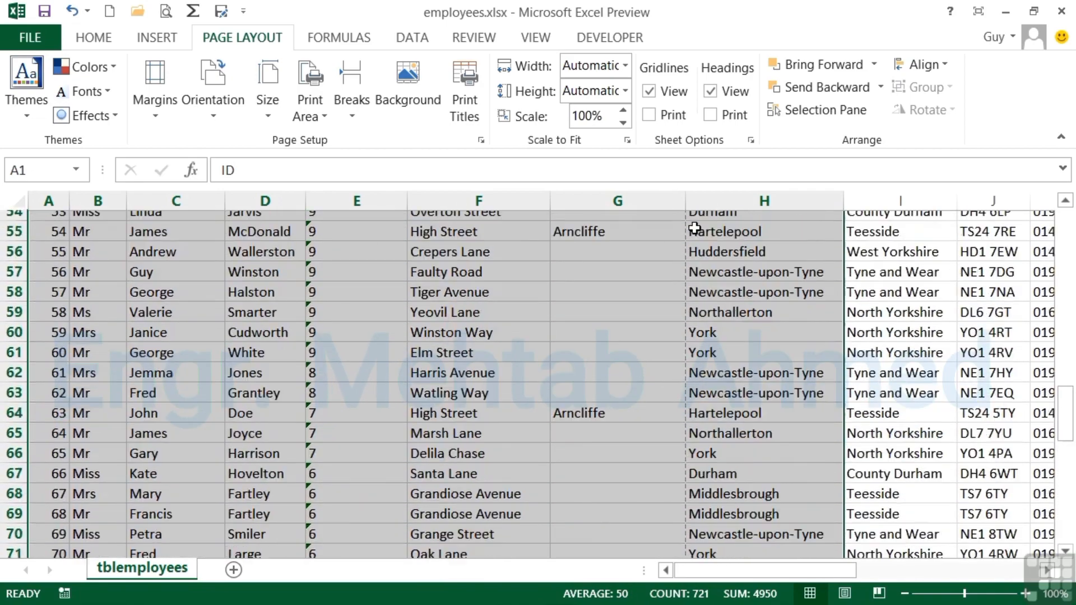
{"action": "scroll", "coordinate": [694, 228], "scroll_direction": "up", "scroll_amount": 18}
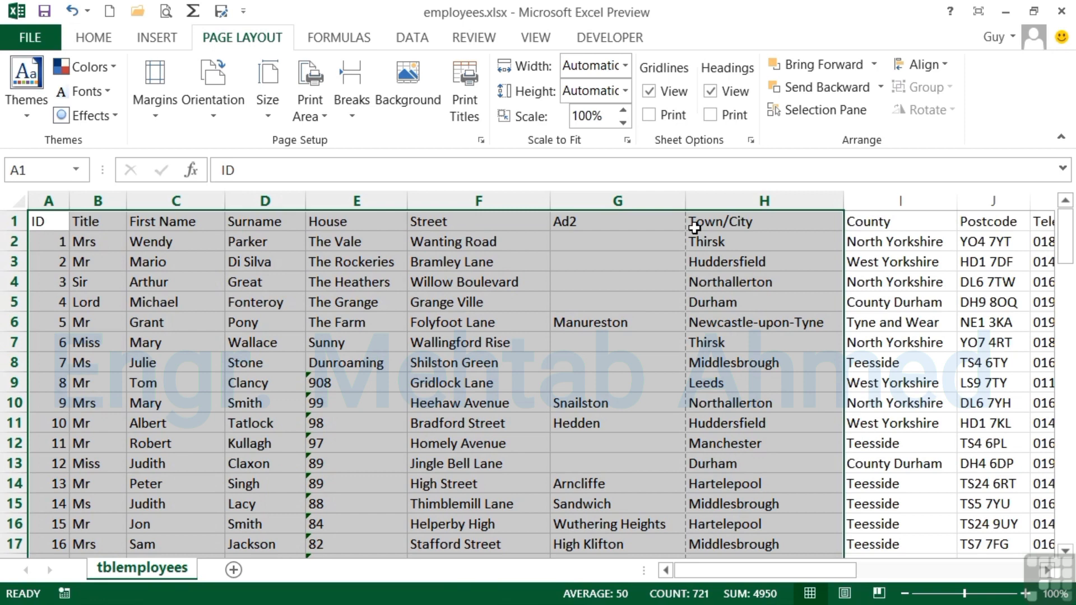
{"action": "left_click", "coordinate": [321, 117]}
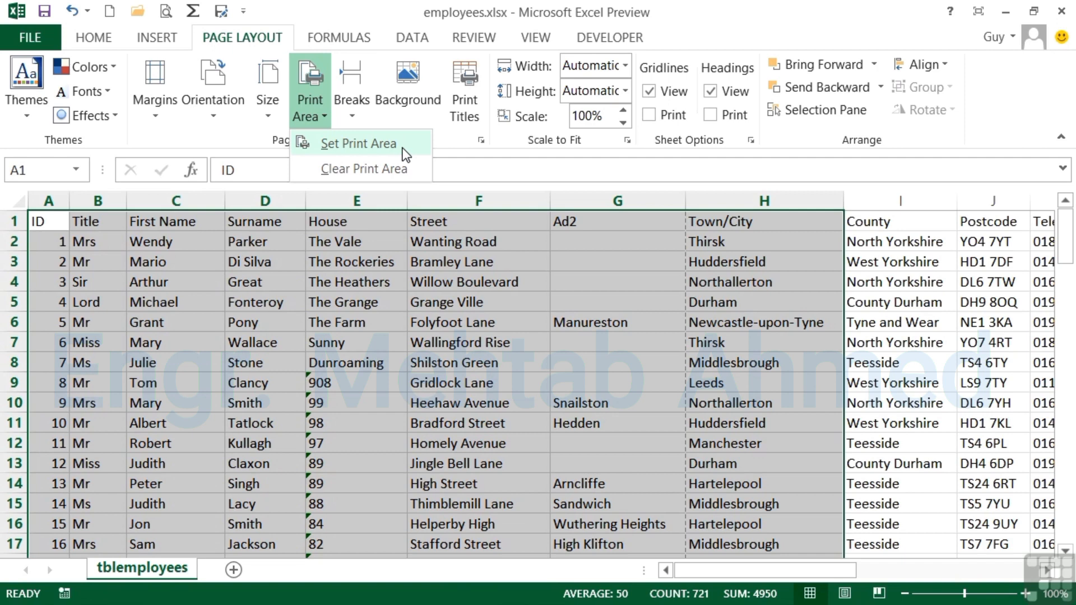
{"action": "left_click", "coordinate": [378, 143]}
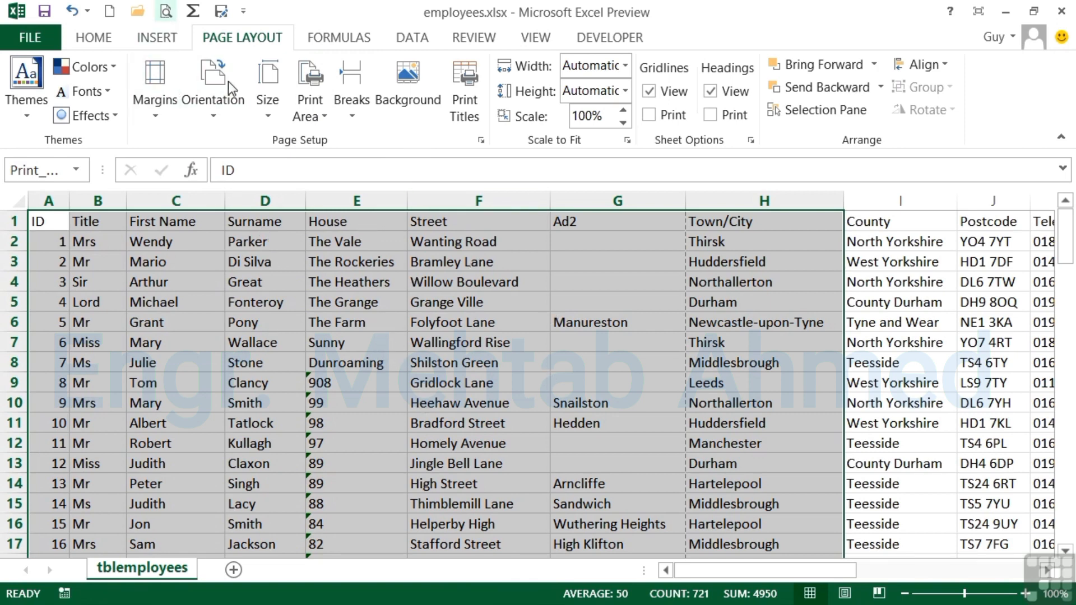
Preview the printout of the new print area, paging through every page forward and back.
{"action": "left_click", "coordinate": [168, 238]}
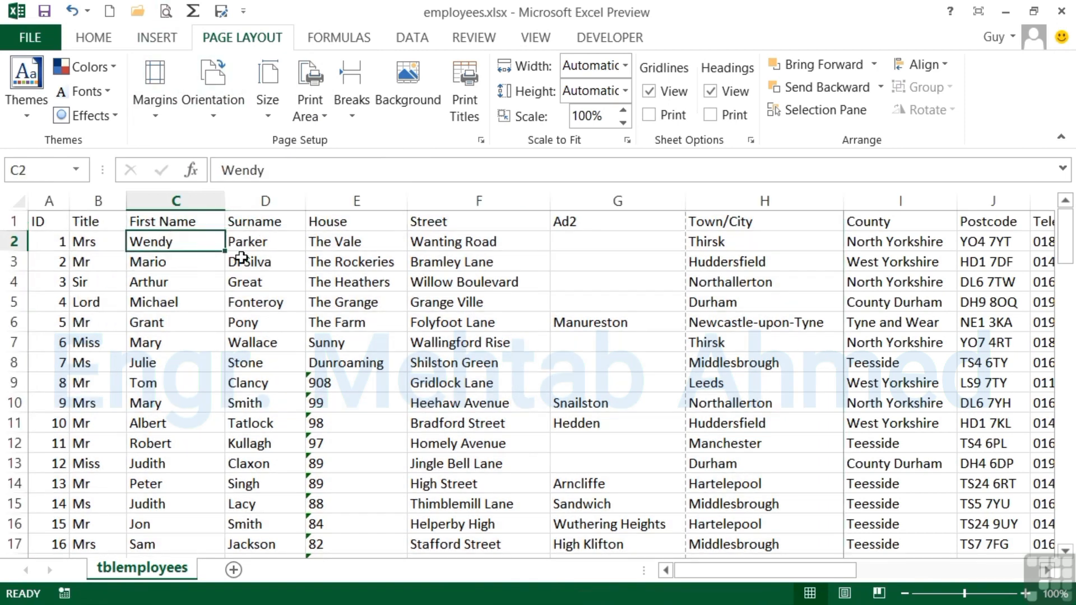
{"action": "left_click", "coordinate": [164, 12]}
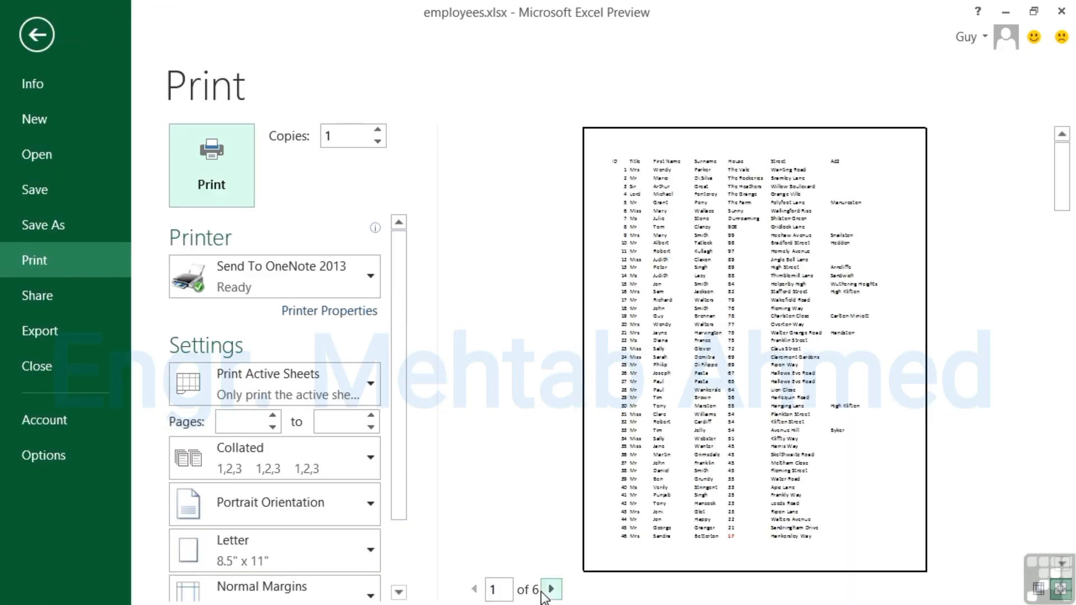
{"action": "left_click", "coordinate": [551, 589]}
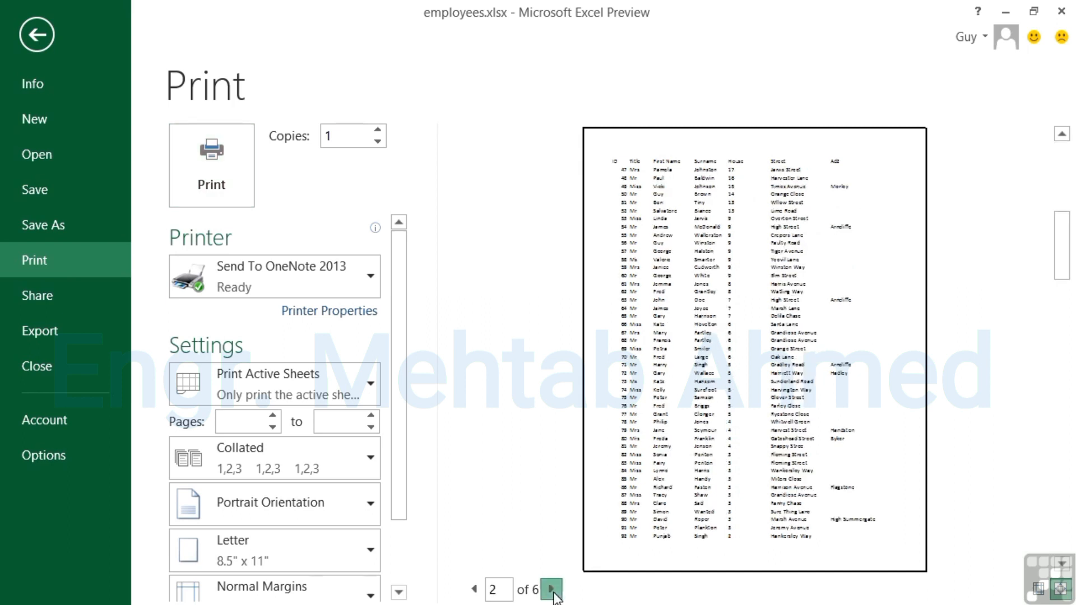
{"action": "left_click", "coordinate": [551, 590]}
{"action": "left_click", "coordinate": [551, 590]}
{"action": "left_click", "coordinate": [552, 590]}
{"action": "left_click", "coordinate": [551, 589]}
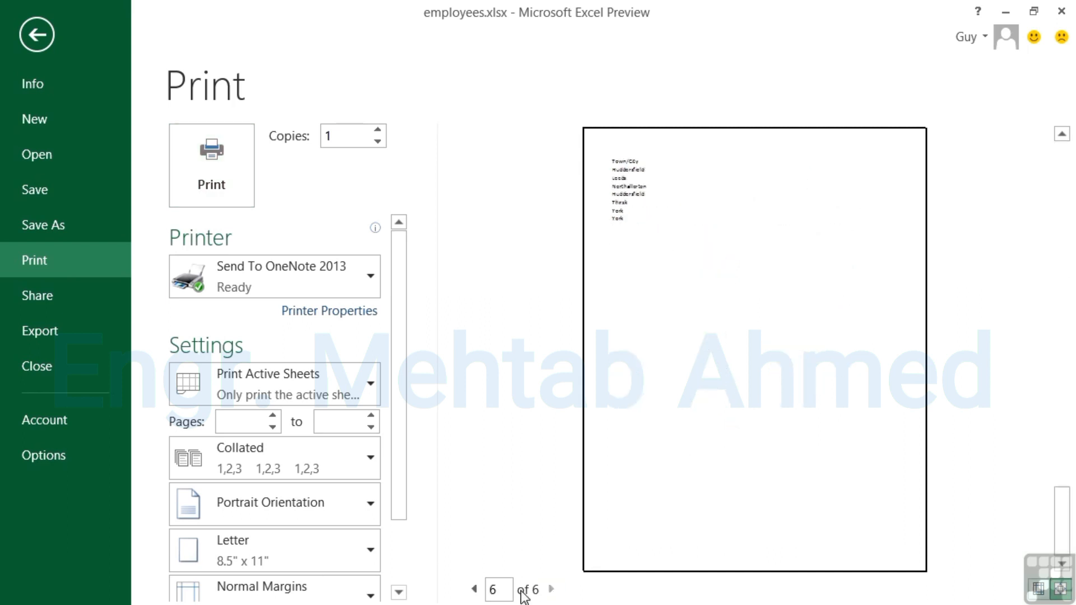
{"action": "left_click", "coordinate": [475, 590]}
{"action": "left_click", "coordinate": [475, 590]}
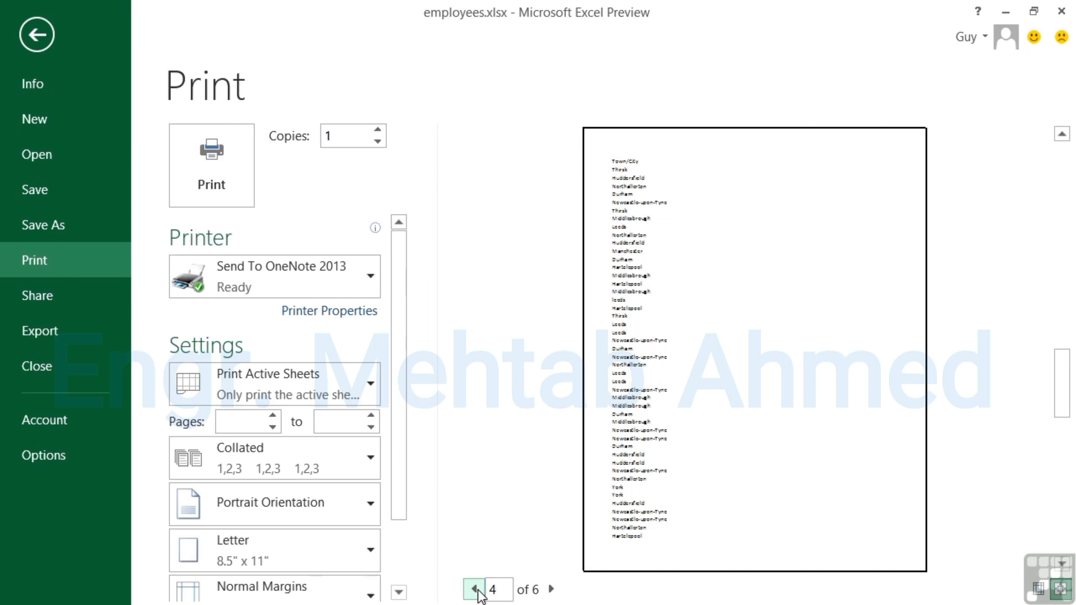
{"action": "left_click", "coordinate": [475, 590]}
{"action": "left_click", "coordinate": [475, 589]}
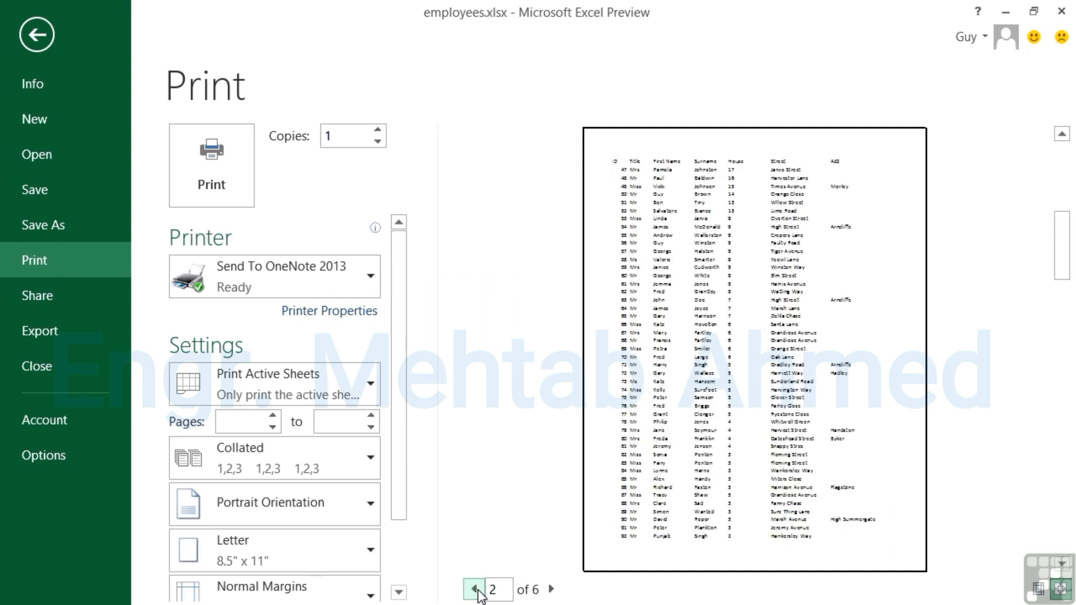
{"action": "left_click", "coordinate": [475, 589]}
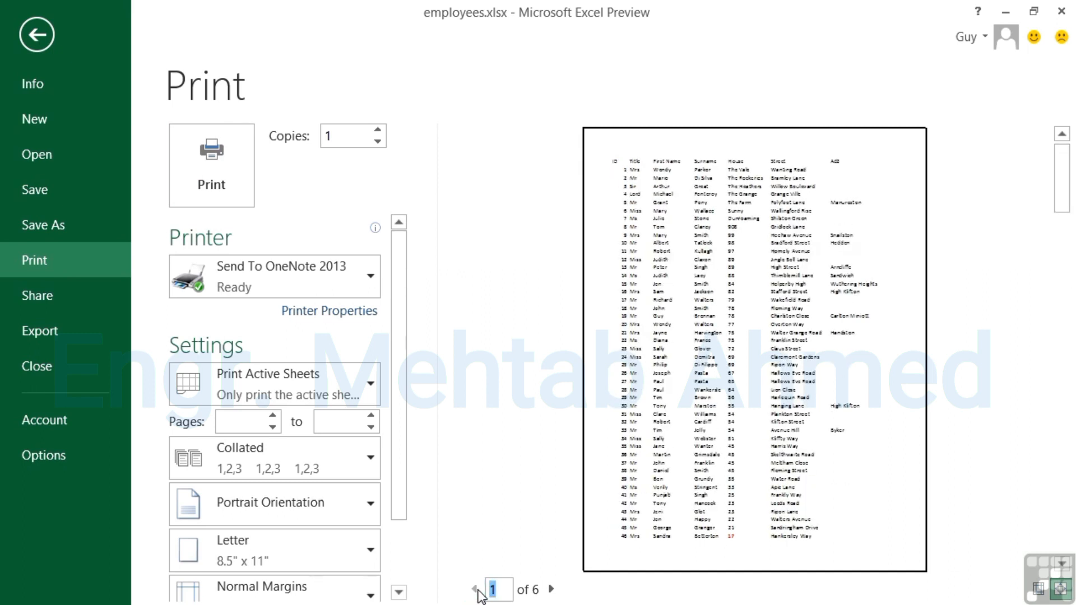
{"action": "left_click", "coordinate": [50, 29]}
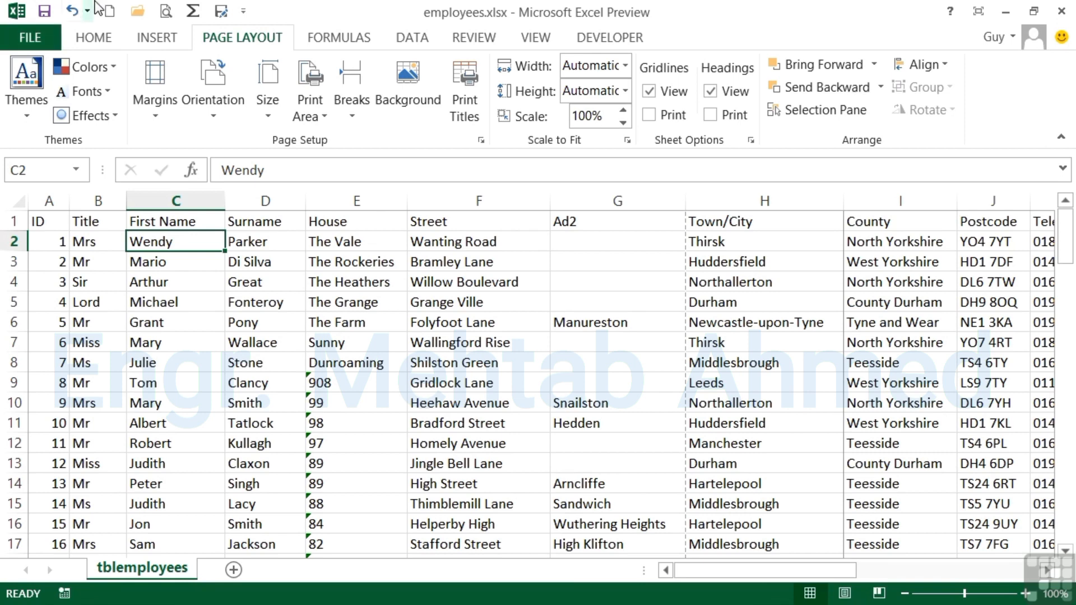
Clear the print area and reopen the print preview.
{"action": "left_click", "coordinate": [308, 102]}
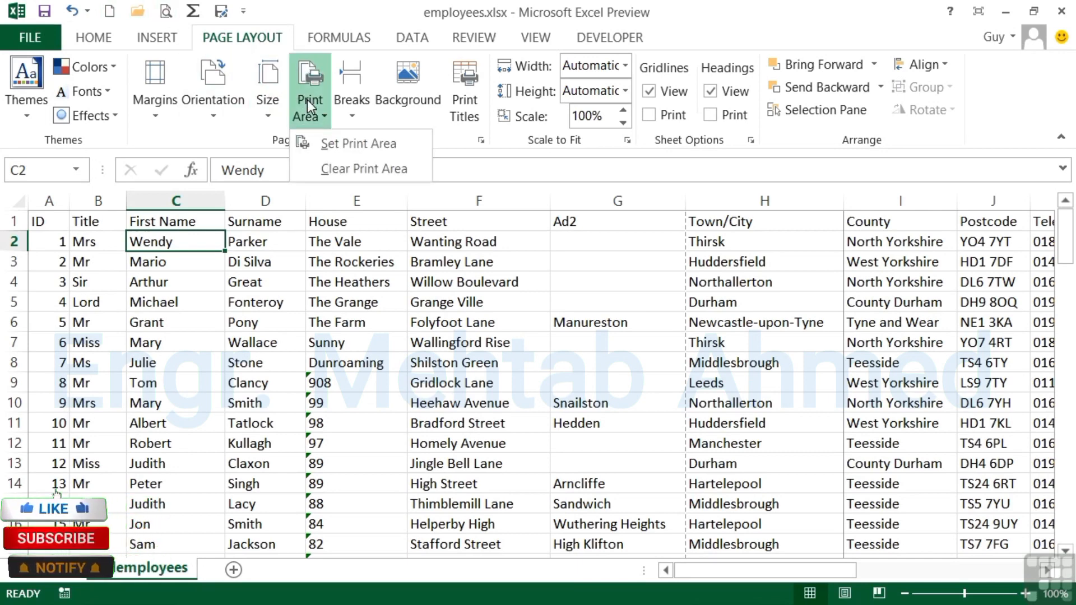
{"action": "left_click", "coordinate": [365, 168]}
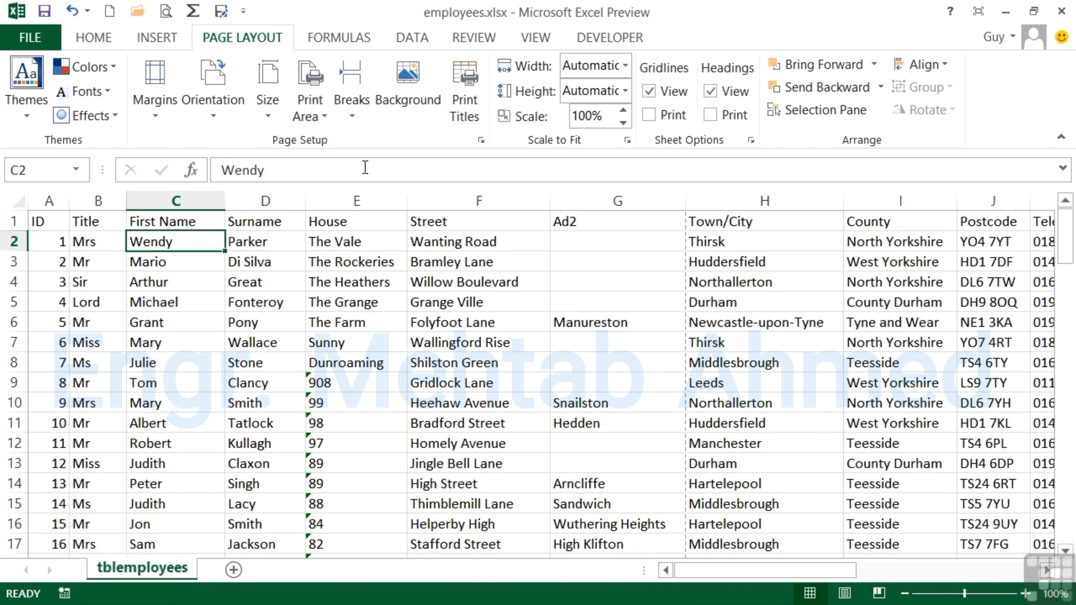
{"action": "left_click", "coordinate": [171, 15]}
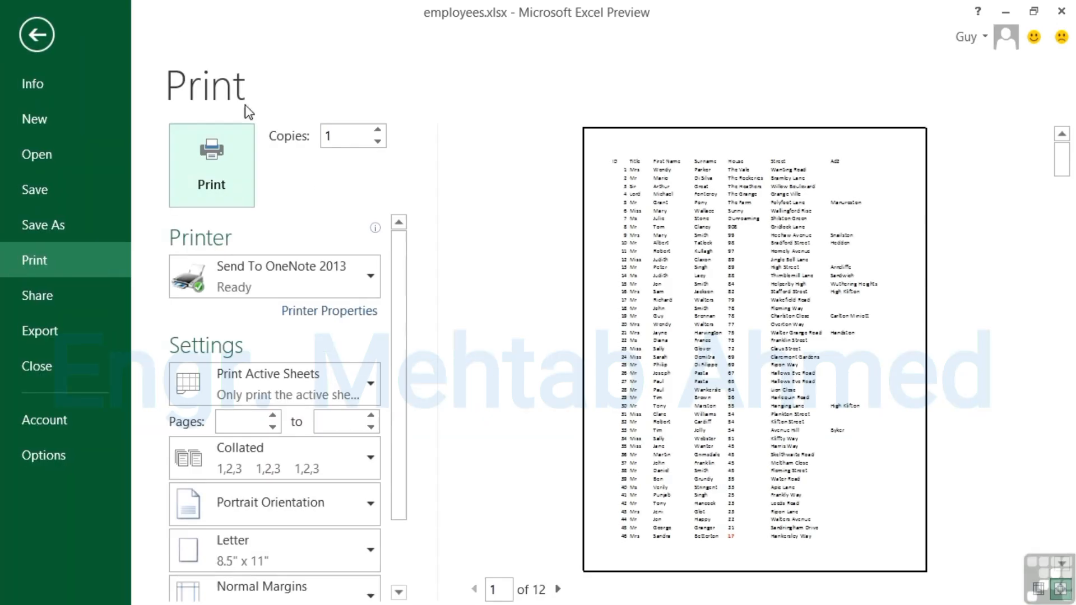